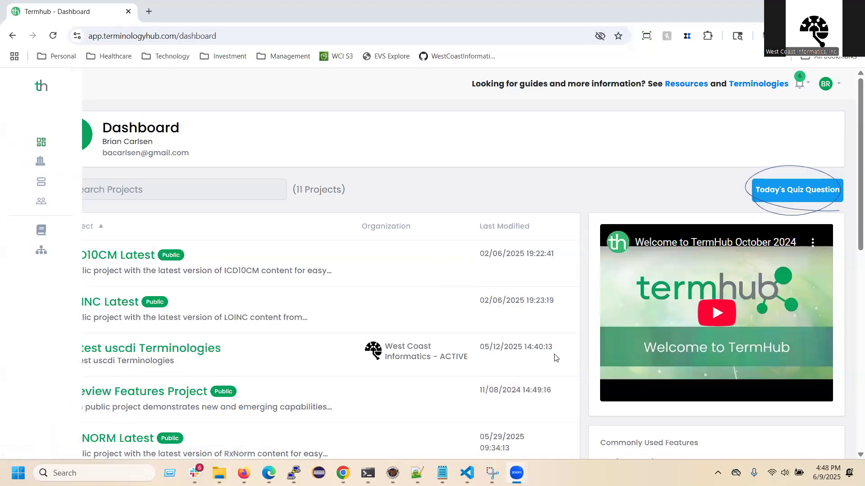
Step: Go to the projects list and start creating a new project
mouse_move(39, 198)
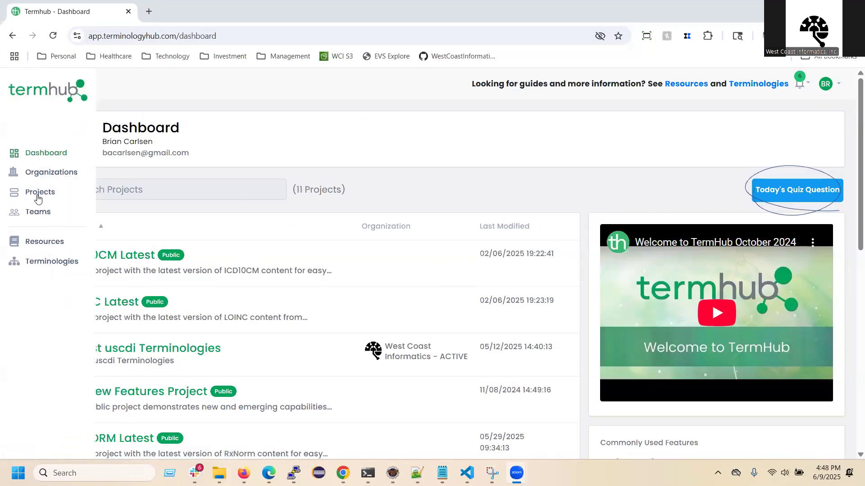
click(40, 194)
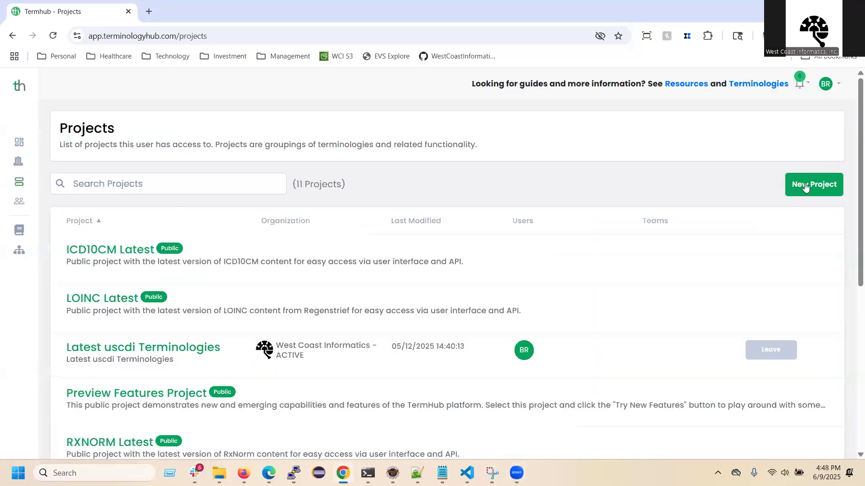
click(805, 183)
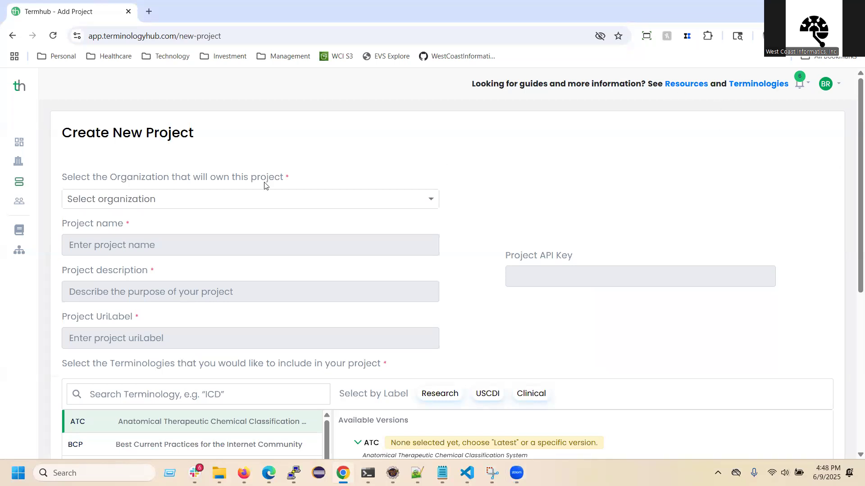
Step: Set test organization as the project's owner and name the project "My First Test Project"
click(169, 199)
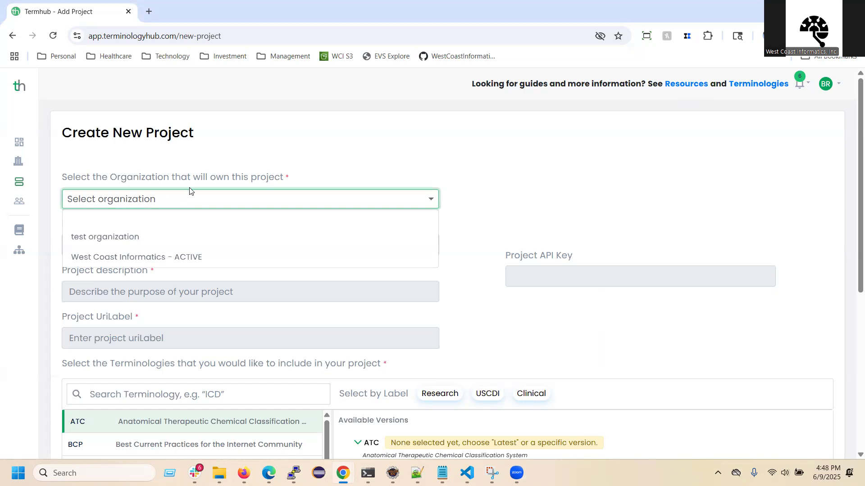
click(131, 238)
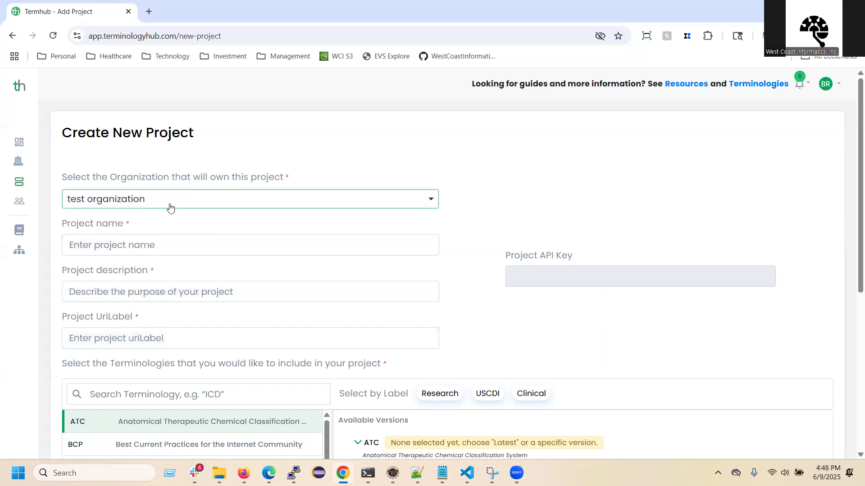
click(141, 250)
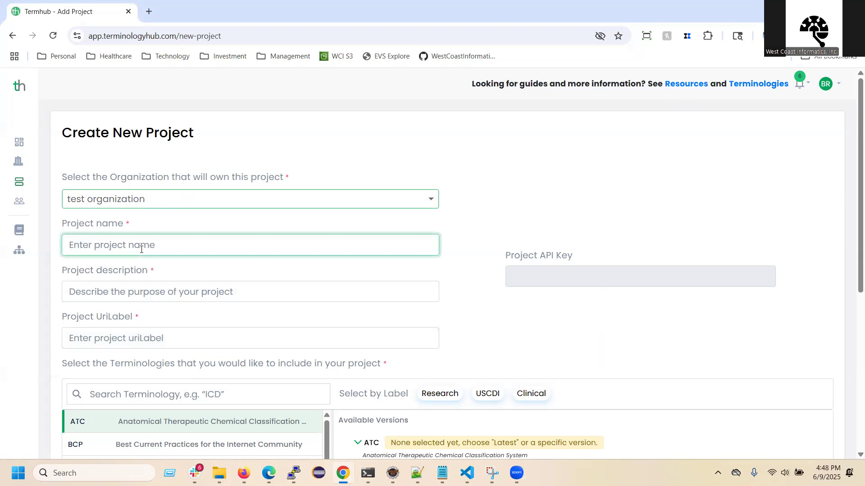
text(My First Test Project)
Step: Set the project description to "Description of my first test project", reusing the project name's text
triple_click(141, 249)
key(ctrl+c)
click(101, 292)
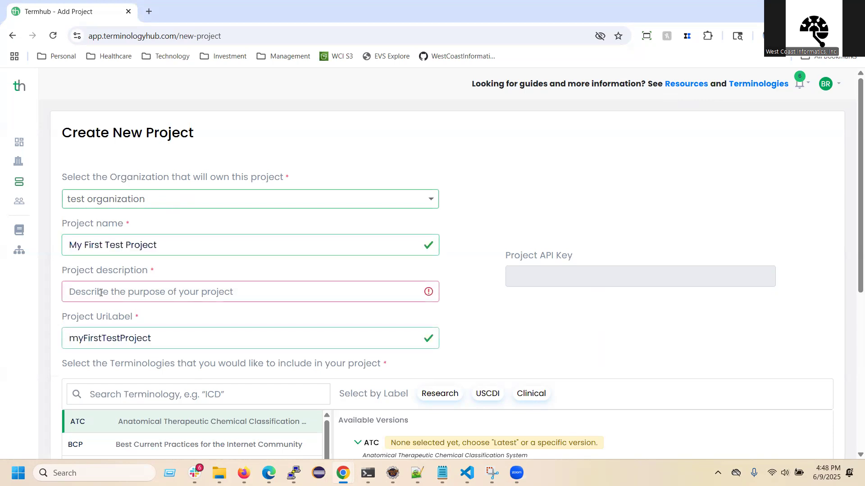
key(ctrl+v)
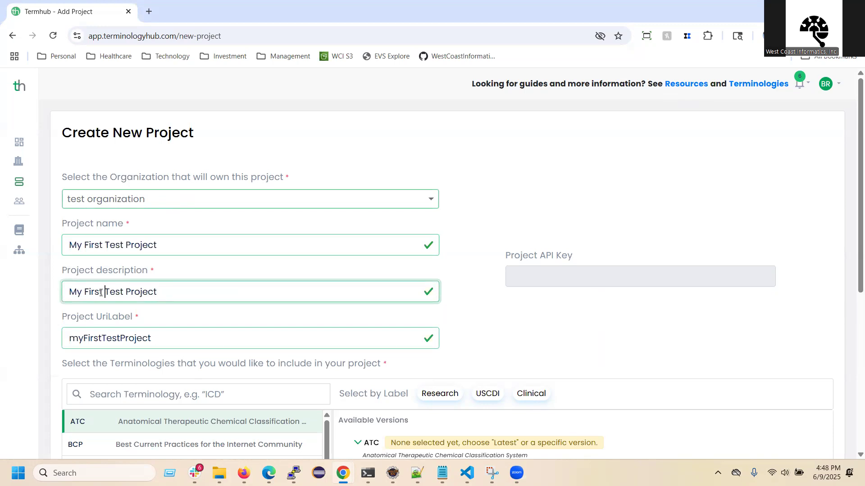
key(ctrl+shift+Right)
text(Description of )
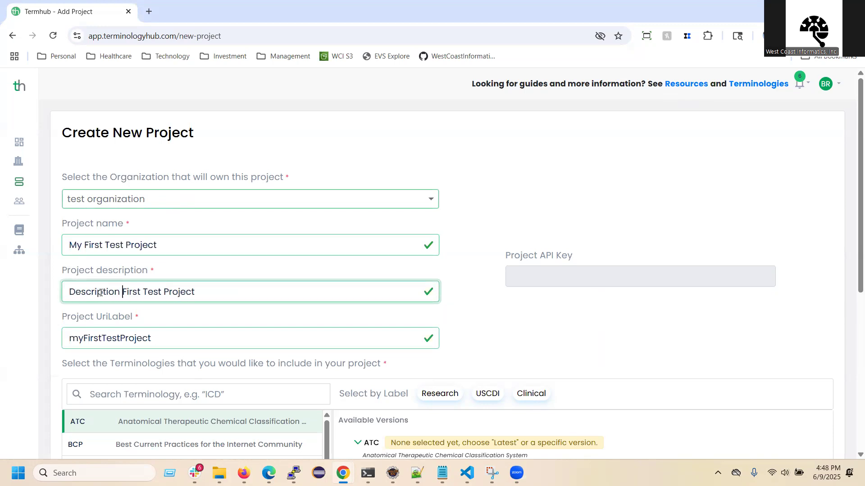
text(my)
key(Delete)
text(f)
key(ctrl+Right)
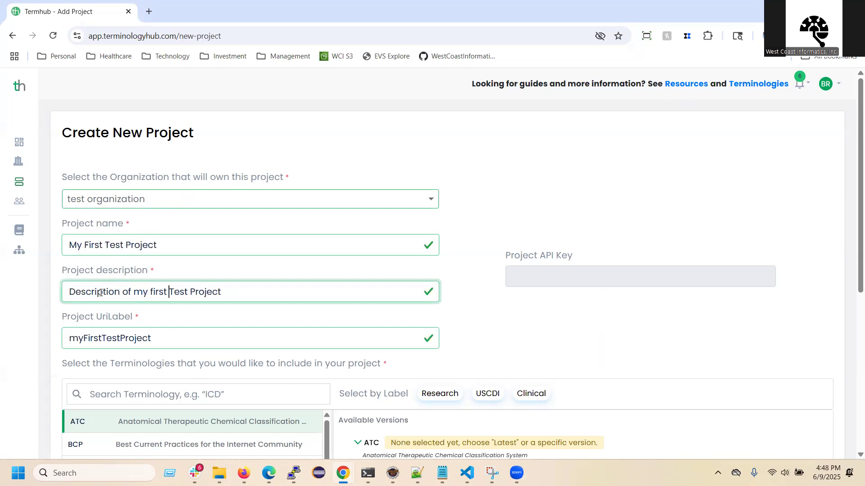
key(Delete)
text(t)
key(ctrl+Right)
key(Delete)
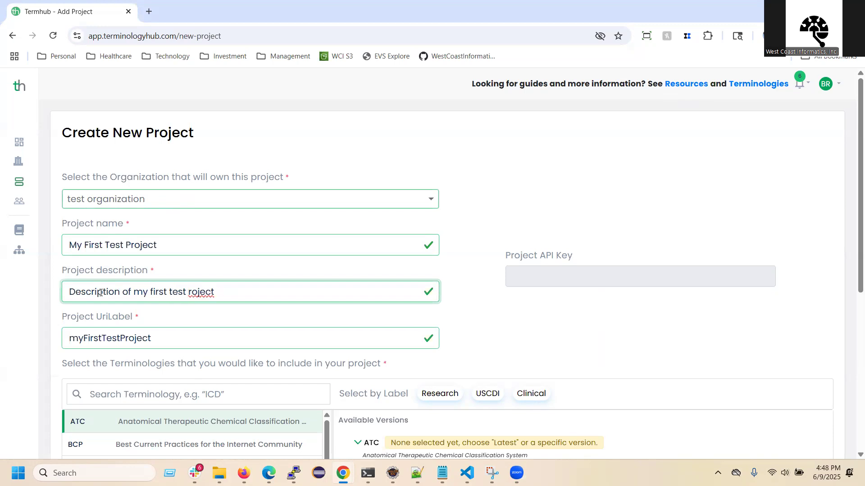
text(p)
Step: Look over the URI label and terminology choices, and filter the terminology list by the USCDI label
drag(167, 343, 57, 345)
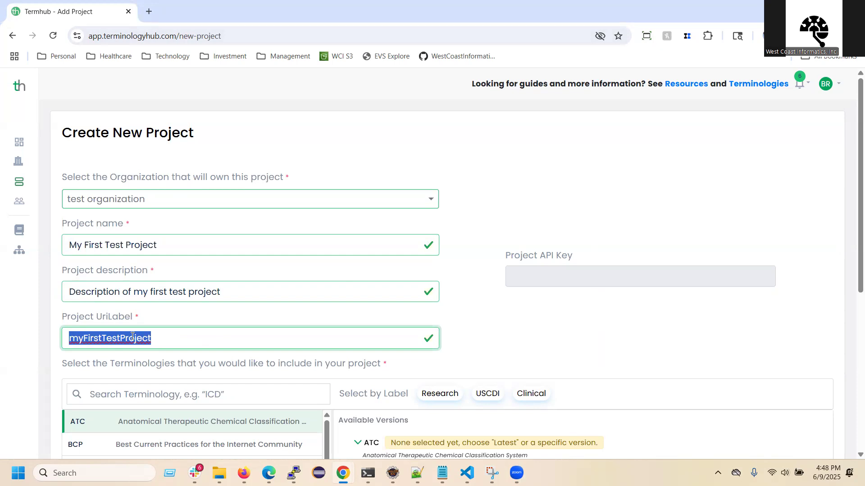
scroll(175, 334, down, 4)
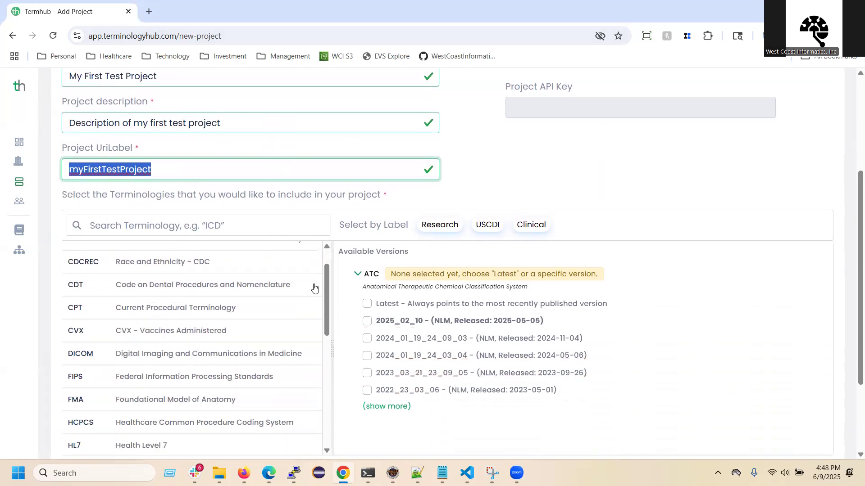
scroll(412, 303, down, 3)
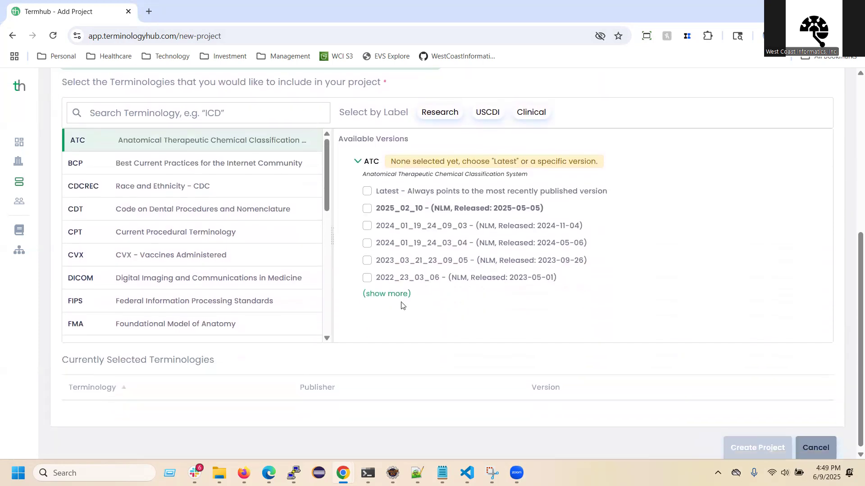
scroll(143, 264, up, 2)
scroll(349, 340, up, 1)
scroll(356, 341, down, 3)
click(440, 113)
click(531, 112)
click(440, 112)
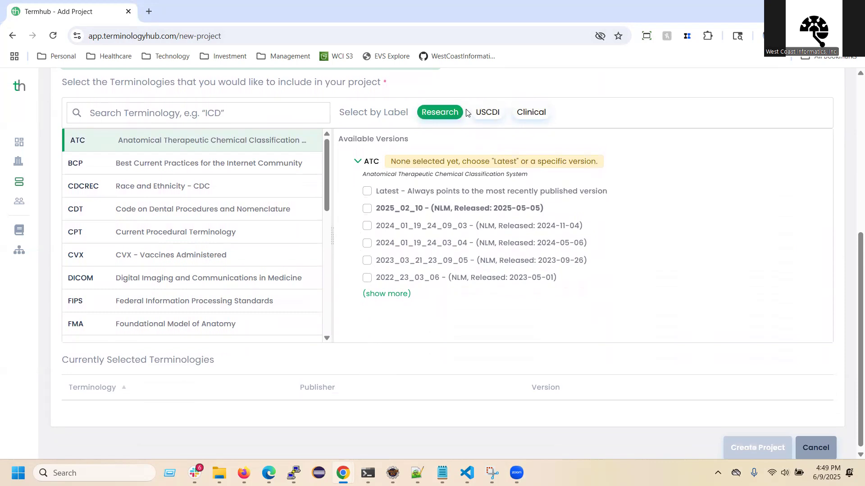
click(488, 113)
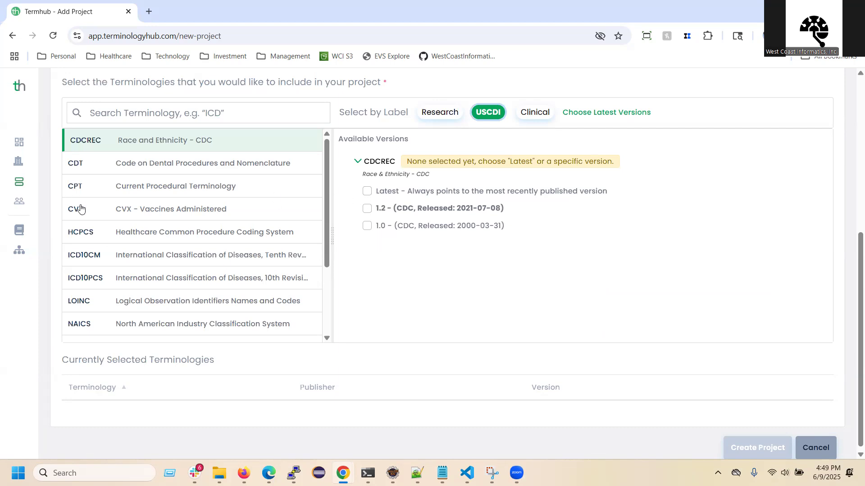
Step: Search the terminologies for "rxnorm" and include the Latest version of RXNORM in the project
click(107, 116)
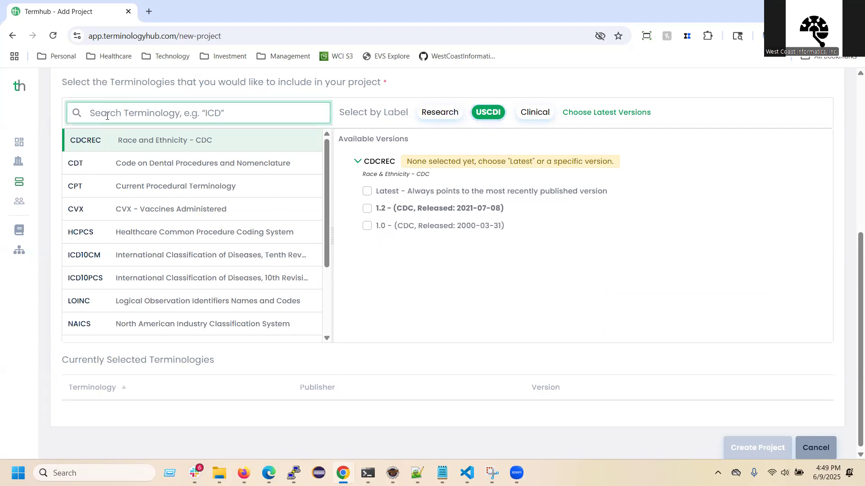
text(rxnorm)
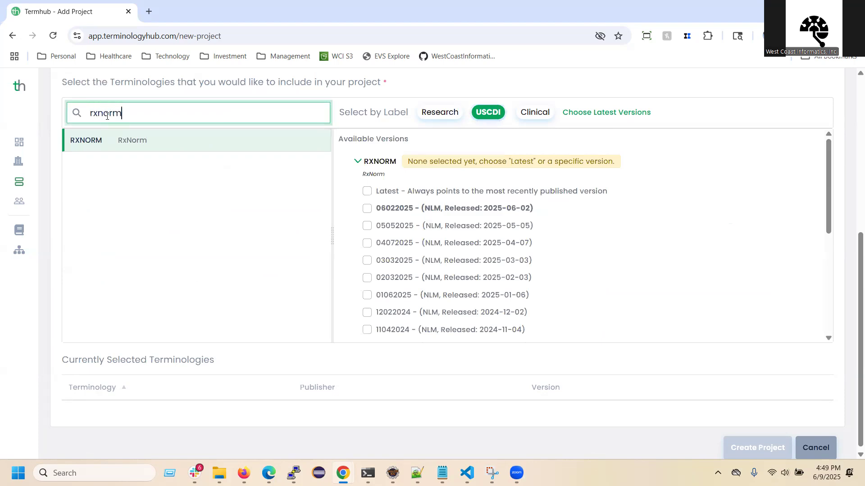
click(125, 142)
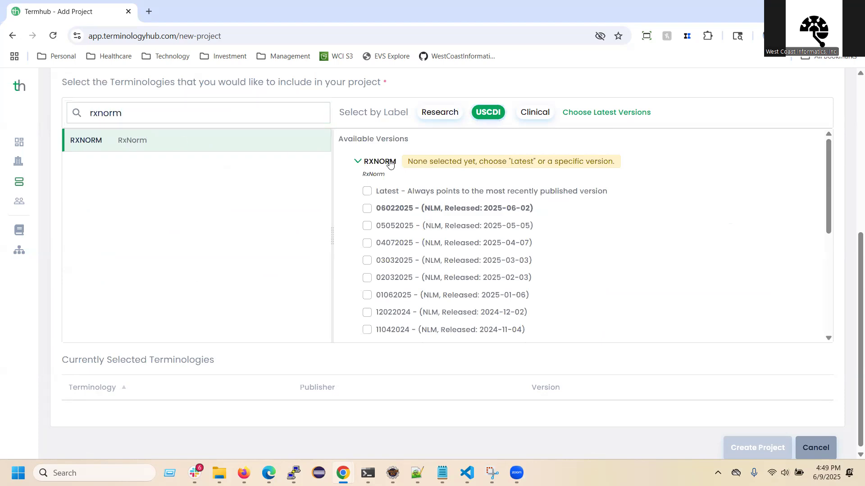
click(368, 191)
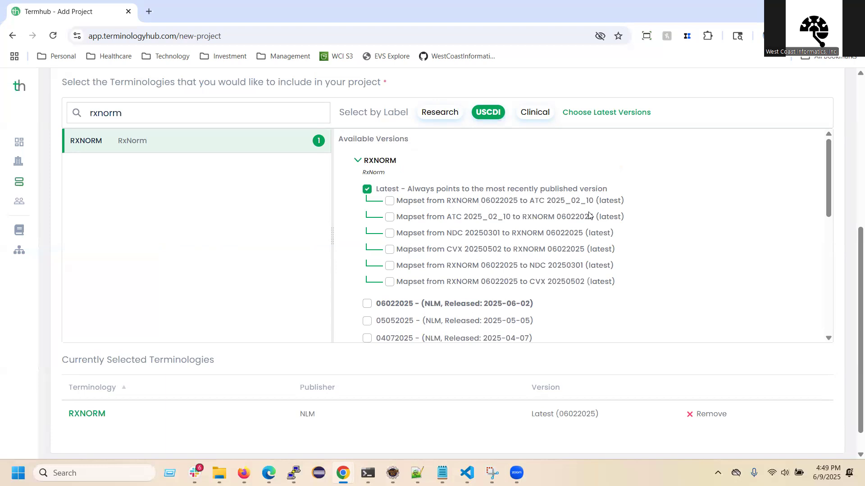
Step: Include the RXNORM to ATC mapset and add the matching latest ATC terminology through its suggestion
click(390, 202)
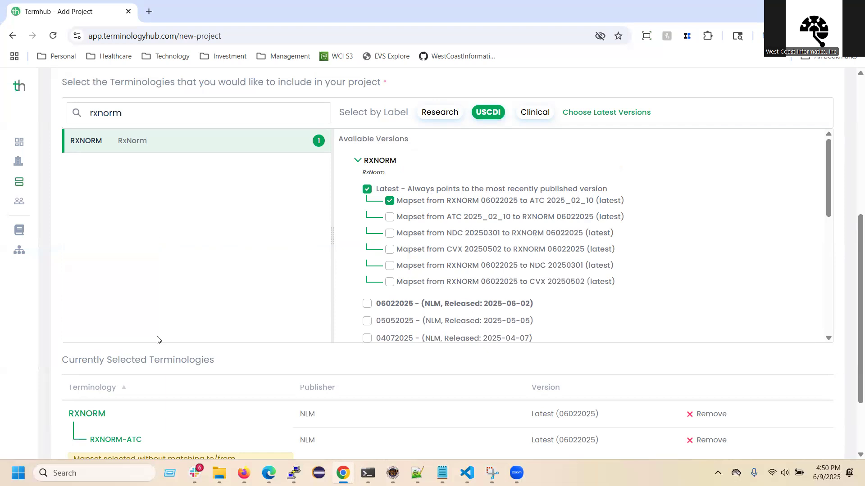
scroll(158, 340, down, 1)
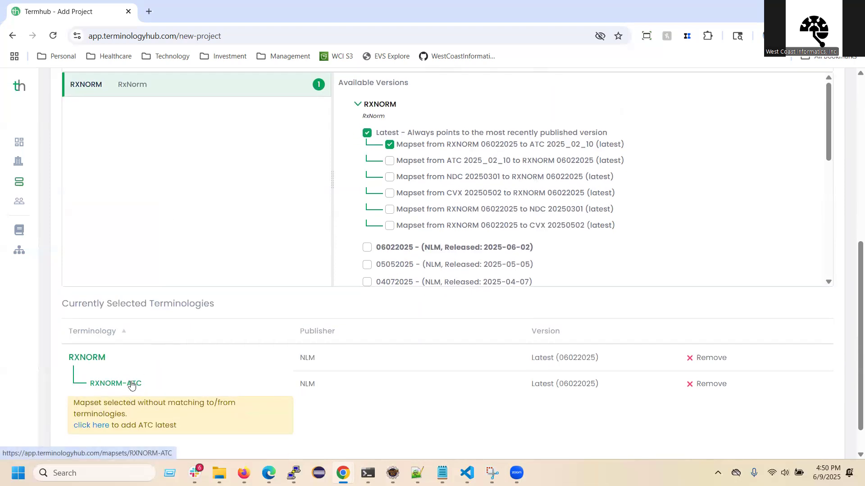
click(96, 426)
Step: Clear the terminology search and include the Latest version of NDC with its mapset from NDC to RXNORM
scroll(241, 235, up, 3)
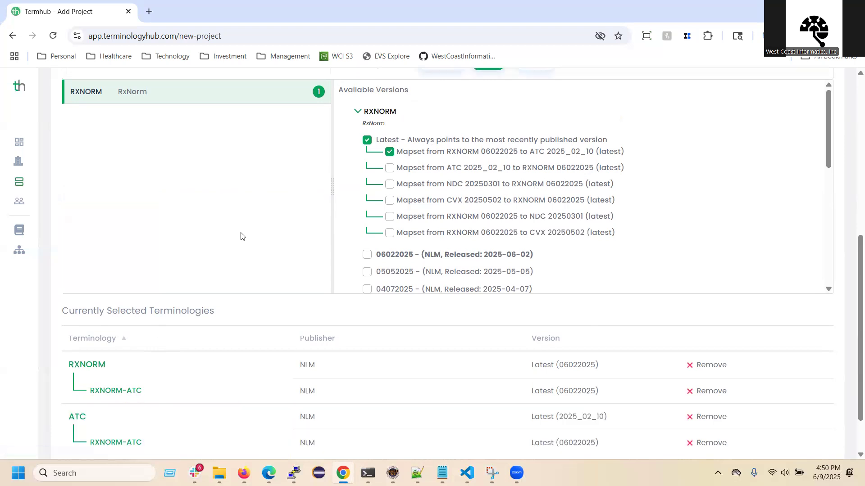
drag(135, 169, 45, 168)
key(BackSpace)
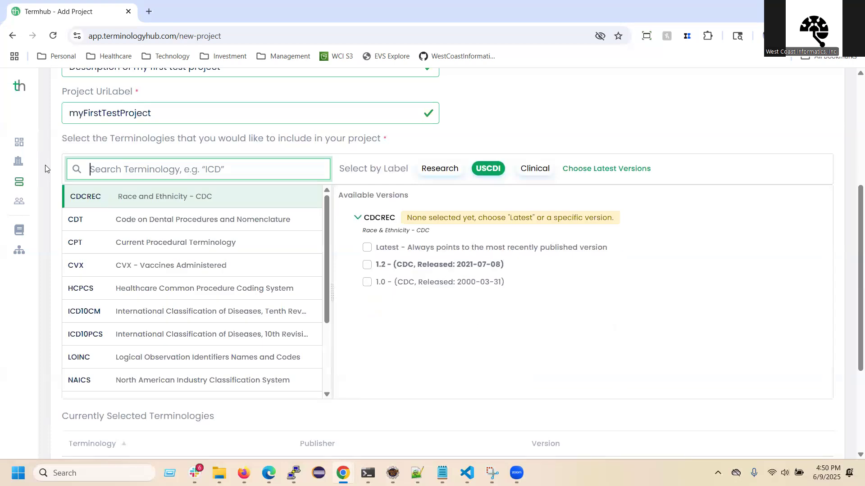
scroll(192, 252, up, 5)
scroll(202, 292, down, 5)
scroll(252, 304, down, 3)
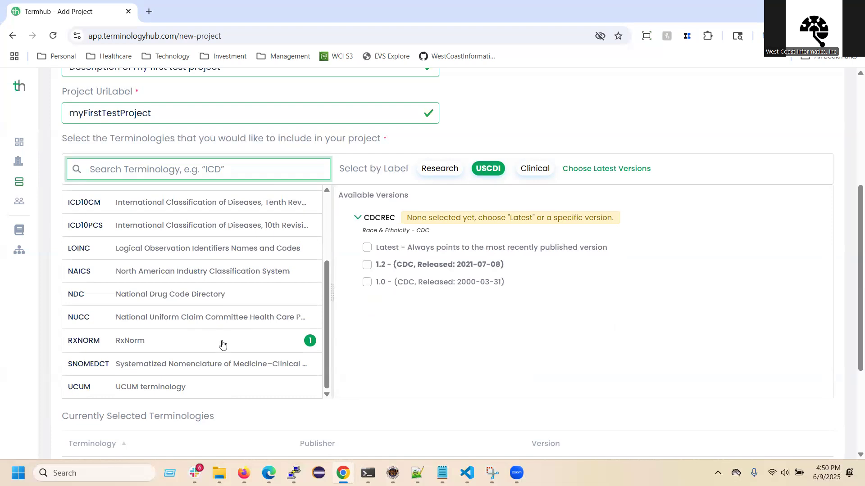
click(160, 301)
click(368, 248)
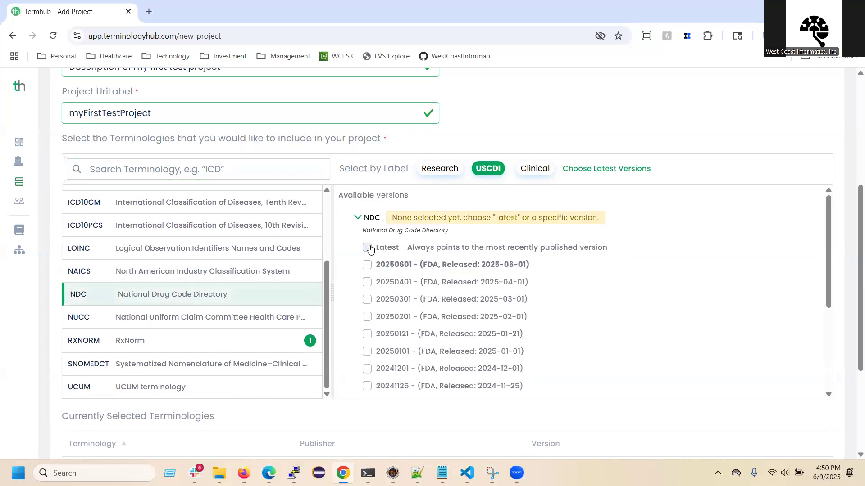
click(390, 257)
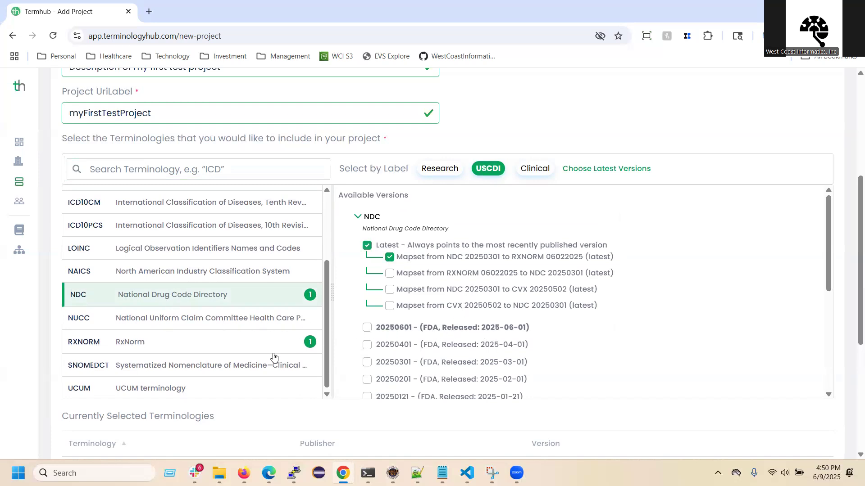
Step: Include the Latest version of UCUM, check the selected terminologies and mapsets, and create the project
click(133, 388)
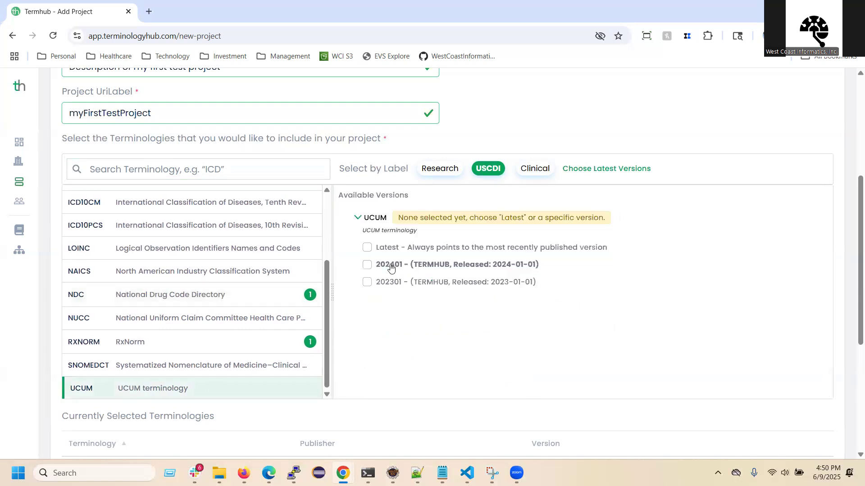
click(367, 246)
scroll(391, 382, down, 6)
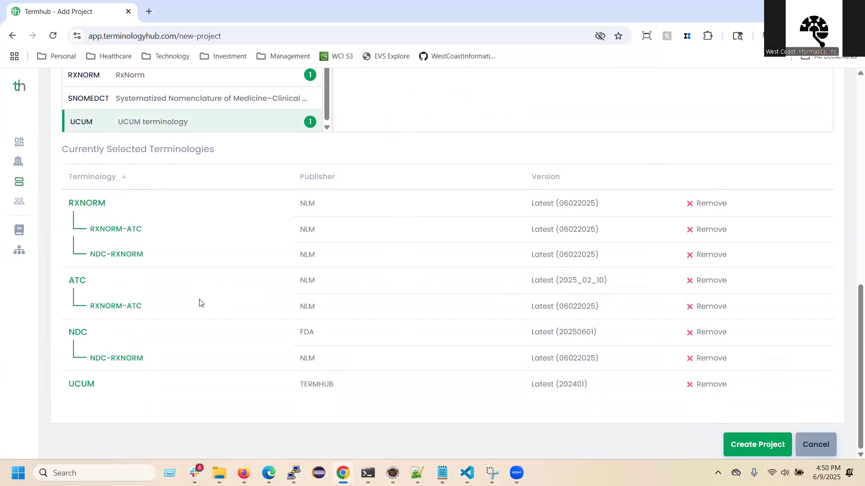
drag(153, 256, 92, 255)
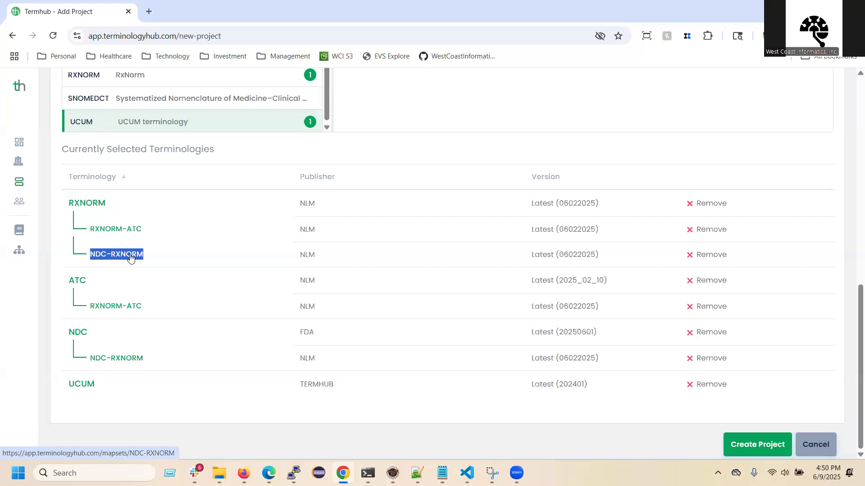
drag(149, 360, 172, 361)
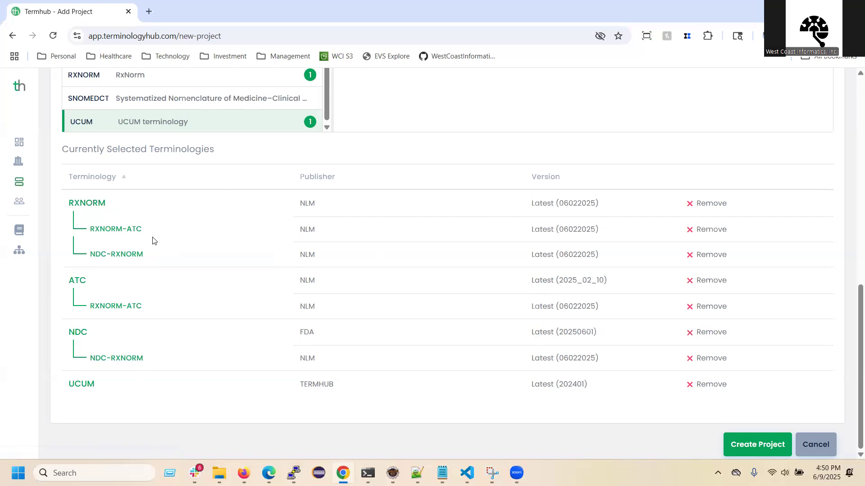
click(755, 445)
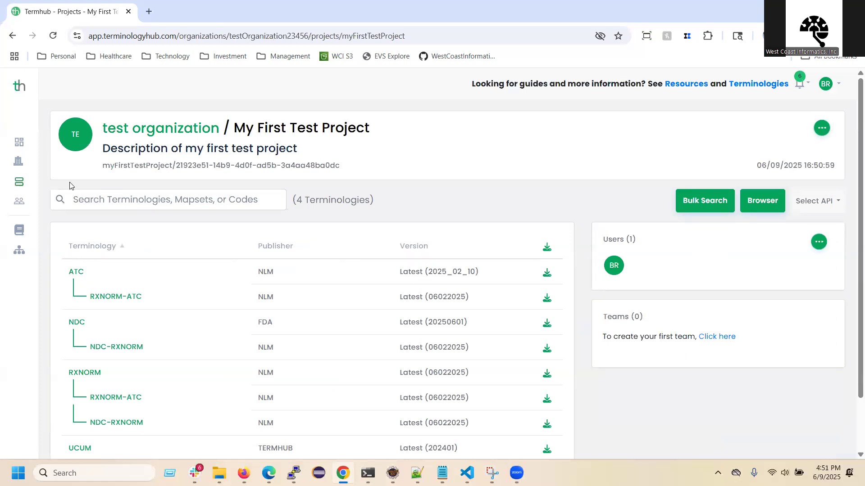
Step: Return to the projects list and open My First Test Project from there
click(39, 193)
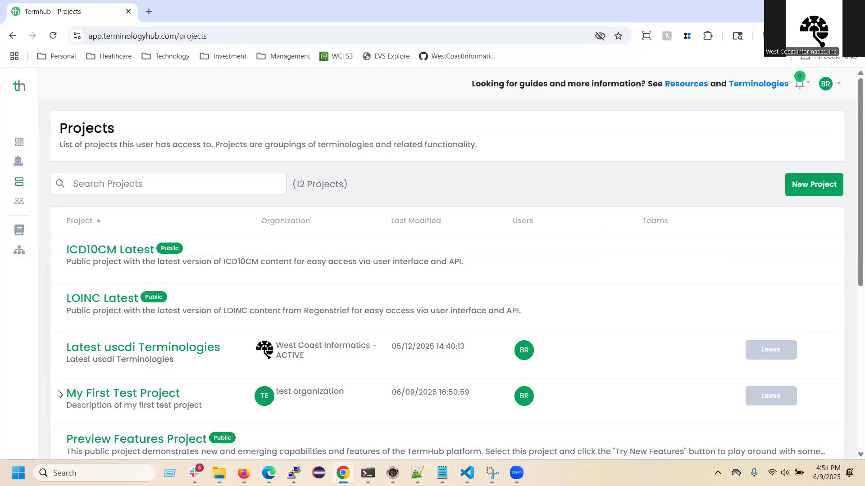
drag(64, 395, 177, 392)
click(133, 393)
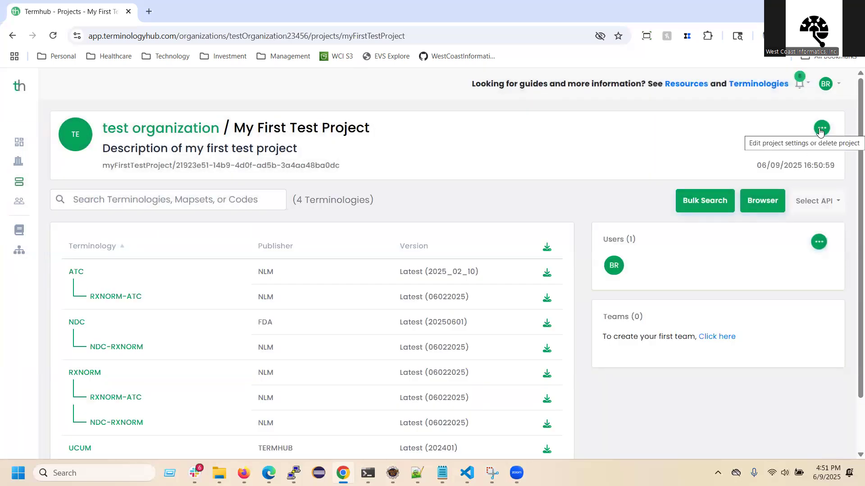
Step: Open the project's settings, examine its editable details and selected terminologies, and leave without updating
click(820, 129)
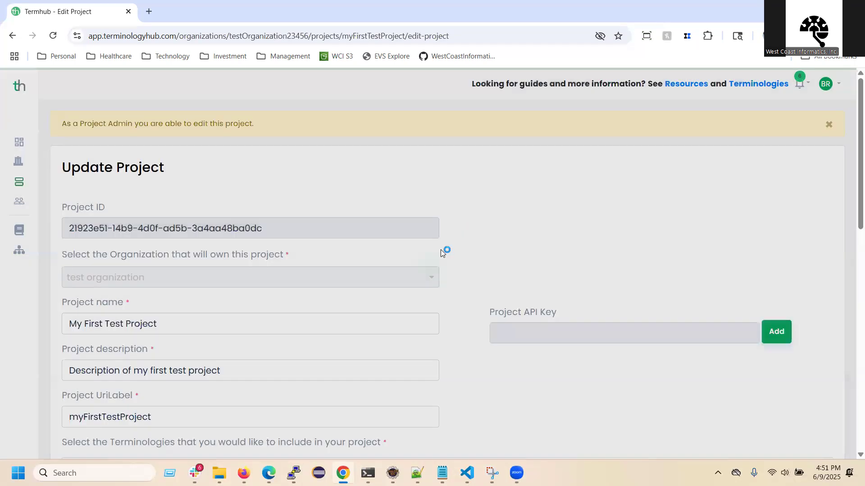
scroll(431, 283, down, 6)
scroll(266, 284, down, 5)
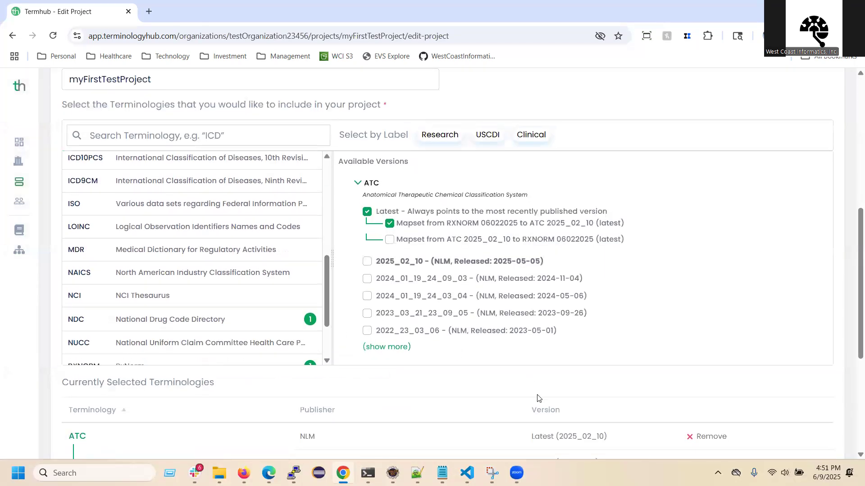
scroll(544, 399, down, 5)
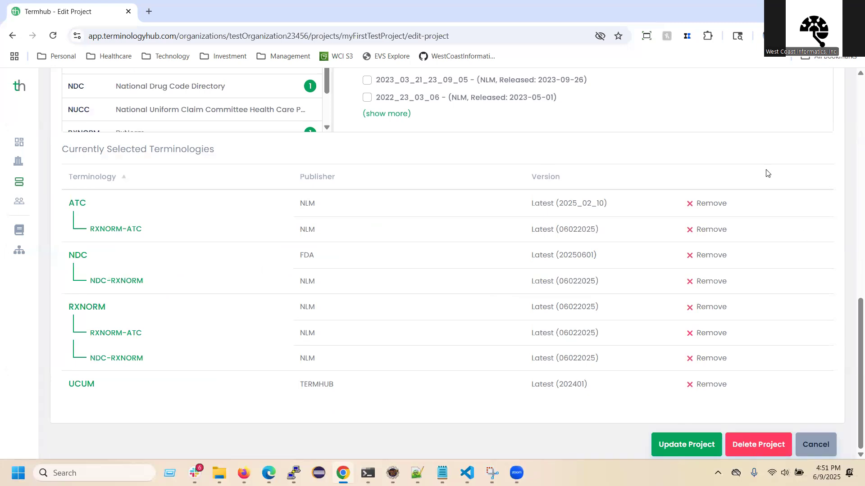
click(818, 445)
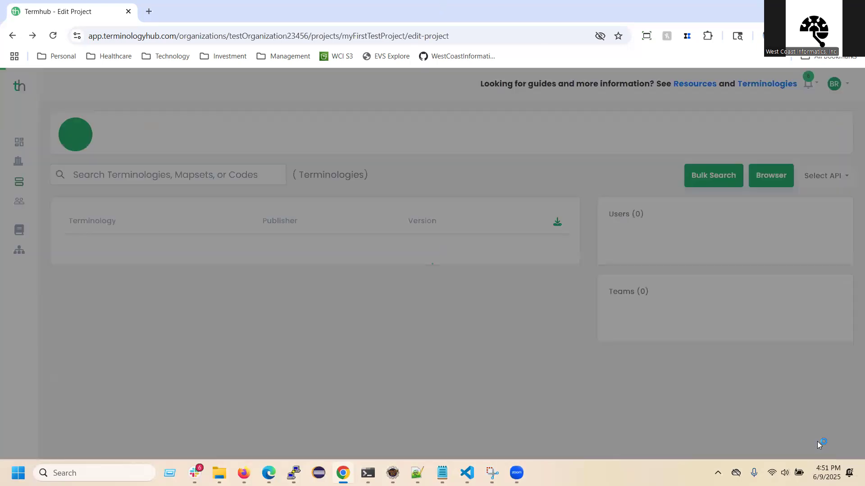